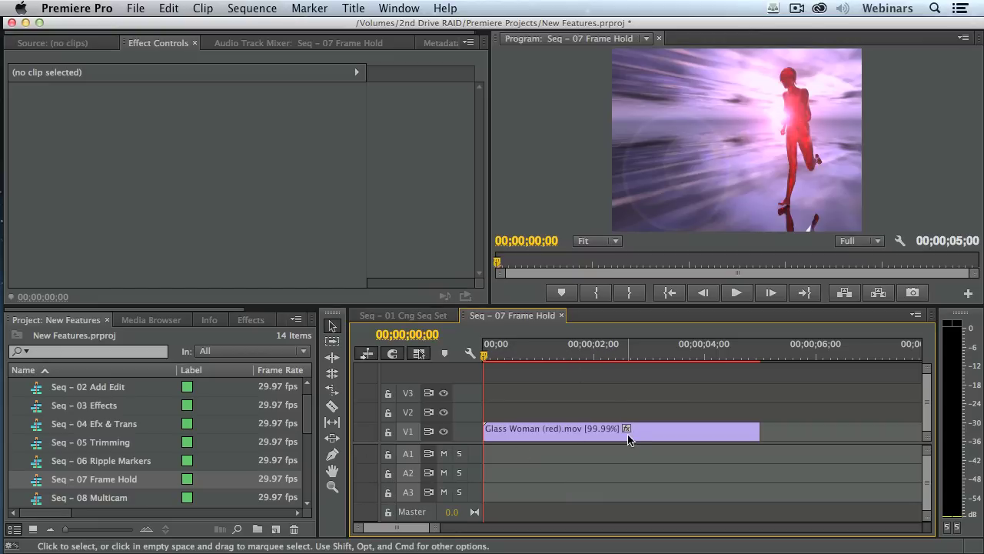
Play the sequence, stop it, and step the playhead to 00;00;01;29
{"action": "key", "text": "space"}
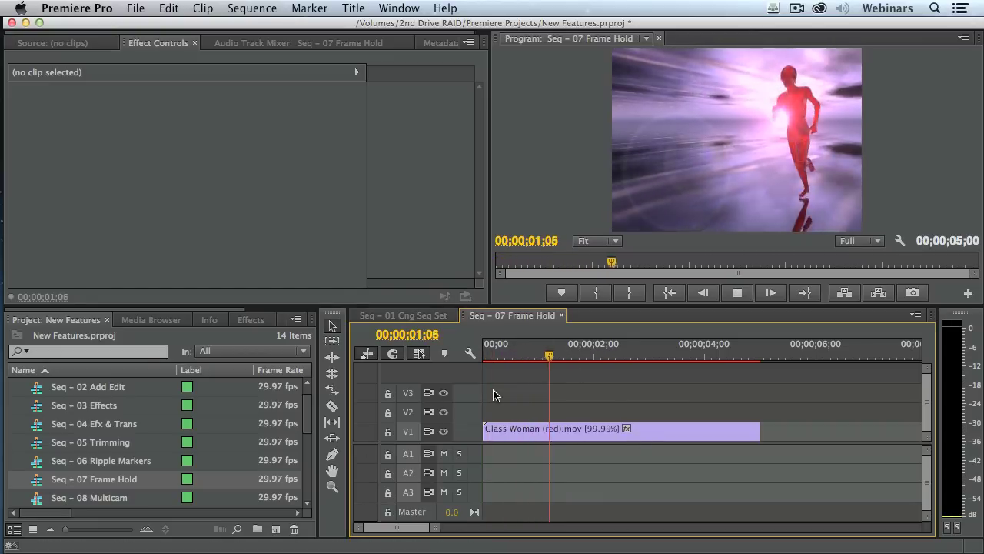
{"action": "key", "text": "space"}
{"action": "key", "text": "Right"}
{"action": "key", "text": "Right"}
{"action": "key", "text": "Right"}
{"action": "key", "text": "Right"}
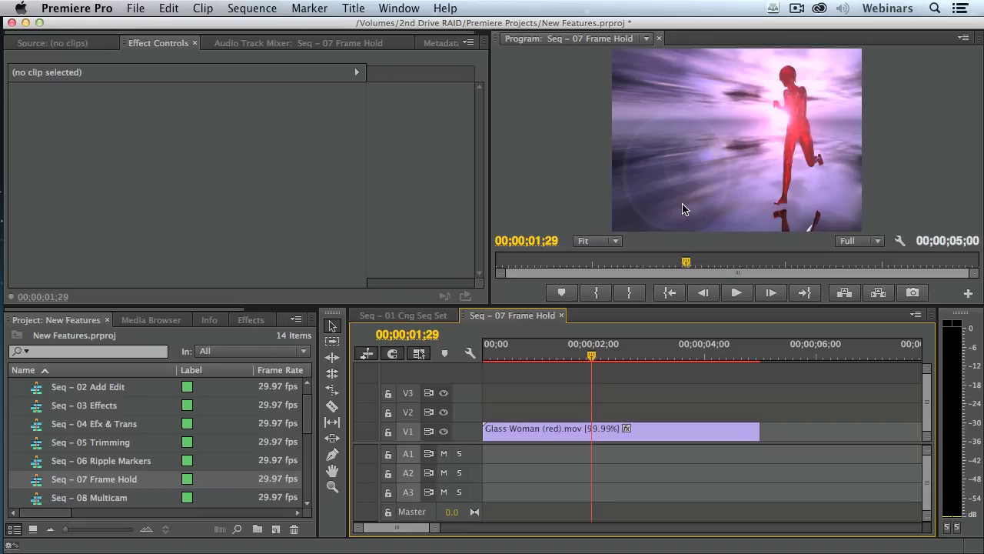
Insert a frame hold segment into the Glass Woman clip at the playhead and play it back from near the start
{"action": "right_click", "coordinate": [594, 439]}
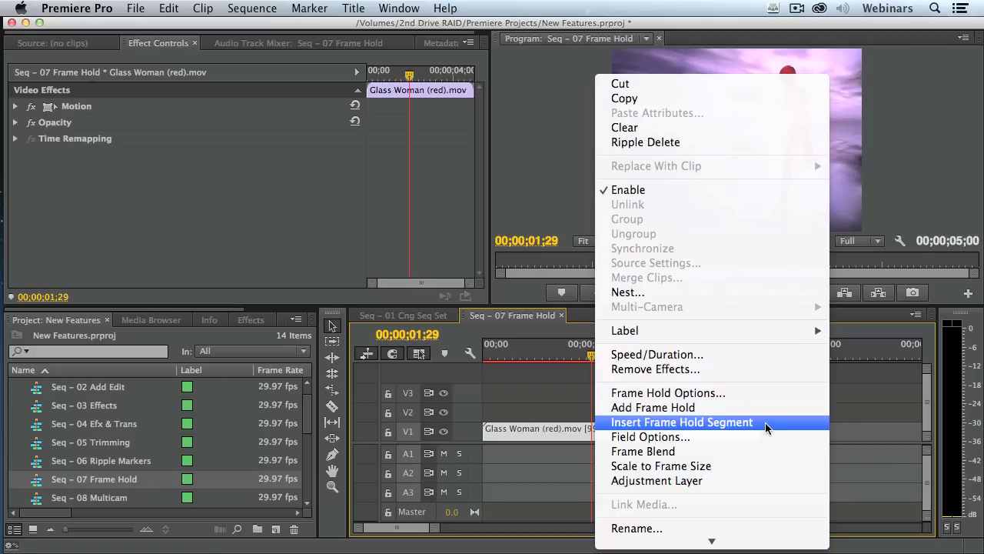
{"action": "left_click", "coordinate": [765, 423]}
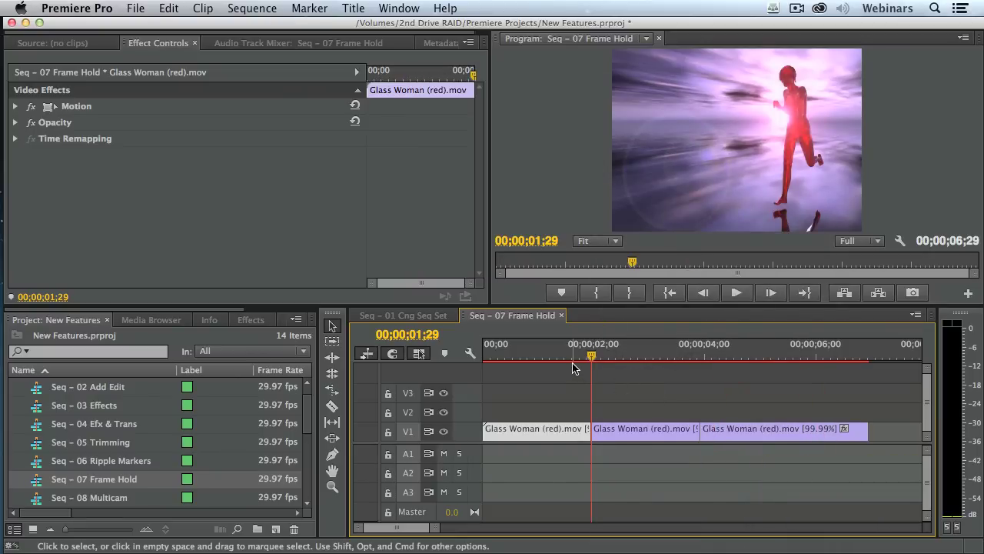
{"action": "left_click", "coordinate": [514, 356]}
{"action": "key", "text": "space"}
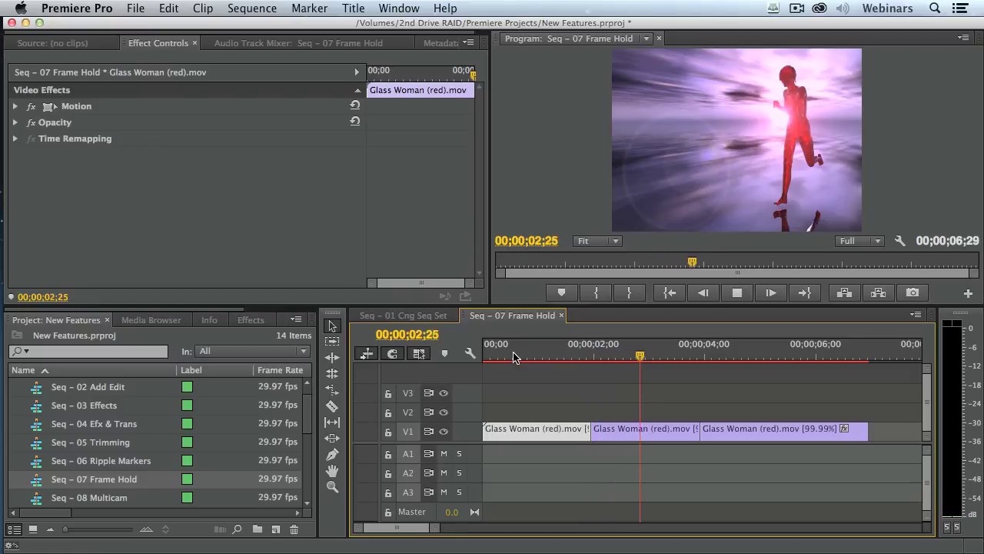
{"action": "key", "text": "space"}
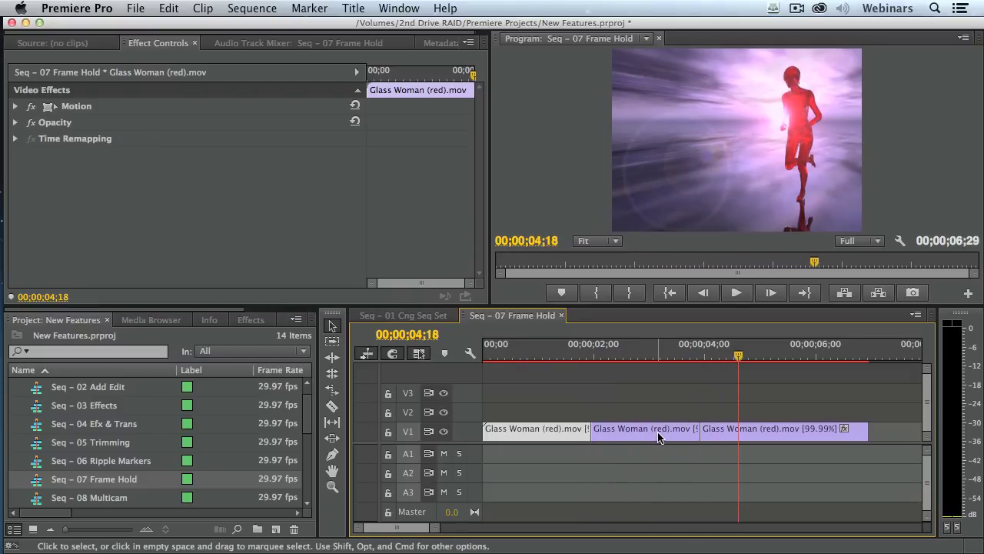
Ripple-trim the hold segment's edit point to lengthen the hold, then play it back
{"action": "left_click", "coordinate": [332, 357]}
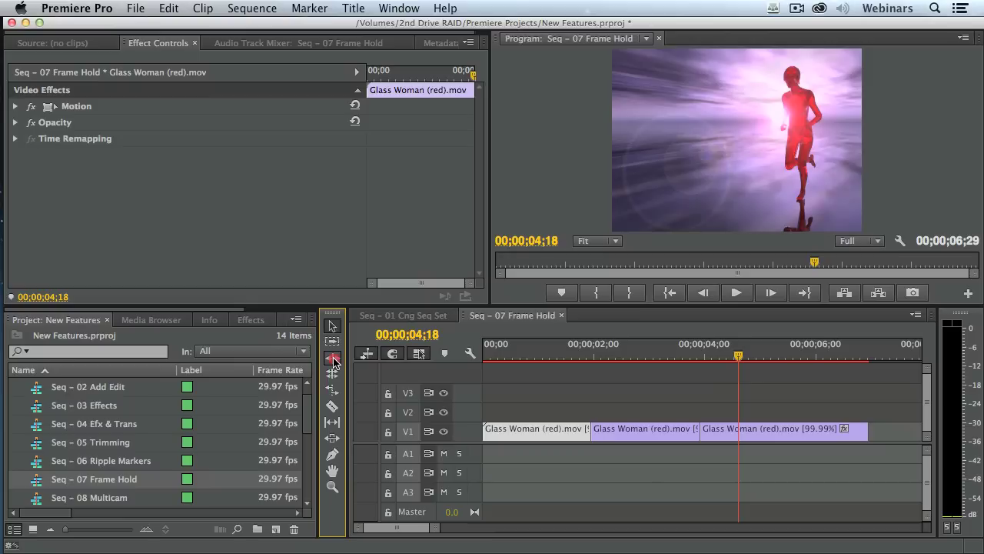
{"action": "left_click_drag", "start_coordinate": [698, 431], "coordinate": [786, 433]}
{"action": "left_click", "coordinate": [536, 355]}
{"action": "key", "text": "space"}
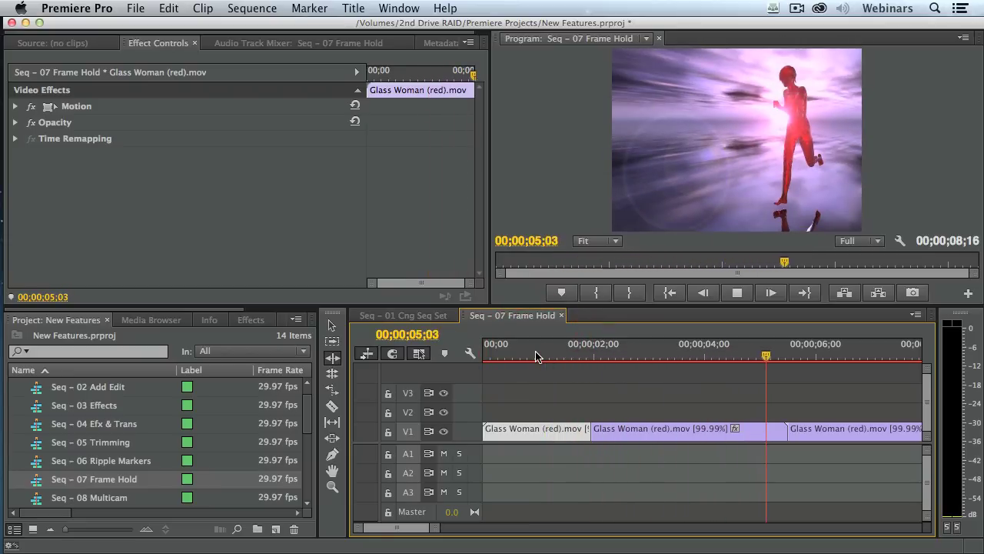
{"action": "key", "text": "space"}
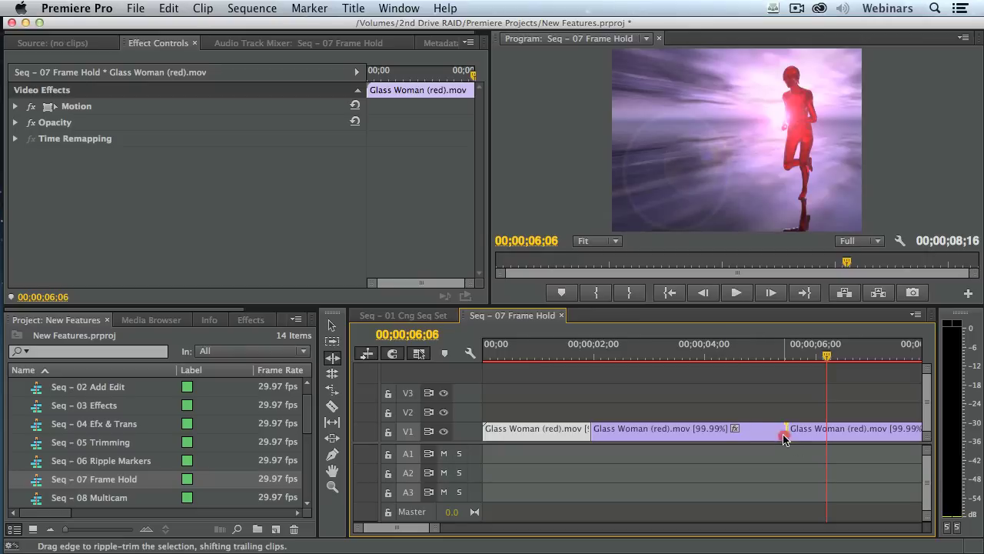
Shorten the hold by 02;08, replay from 00;00;01;00, then undo back to one clip
{"action": "left_click_drag", "start_coordinate": [786, 432], "coordinate": [633, 435]}
{"action": "left_click", "coordinate": [539, 356]}
{"action": "key", "text": "space"}
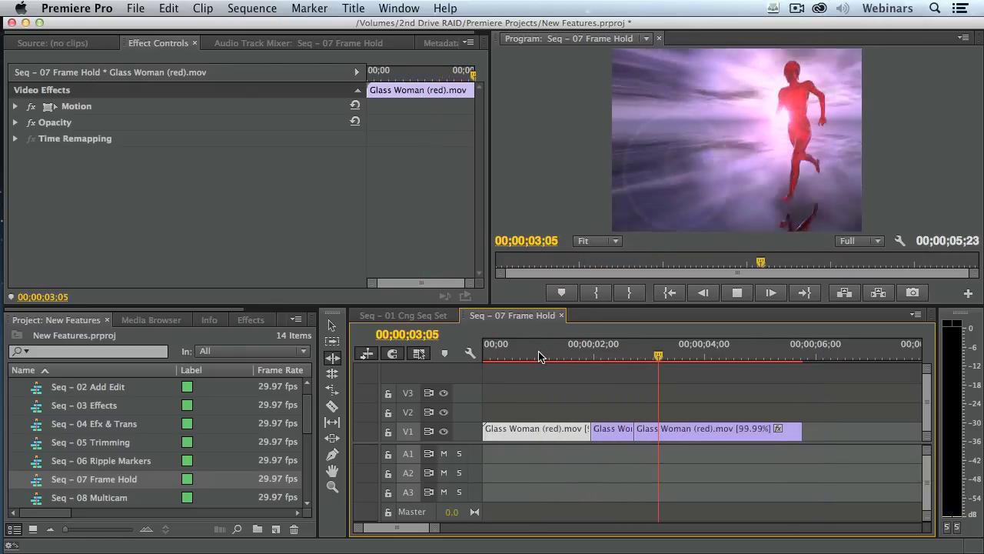
{"action": "key", "text": "space"}
{"action": "key", "text": "super+z"}
{"action": "key", "text": "super+z"}
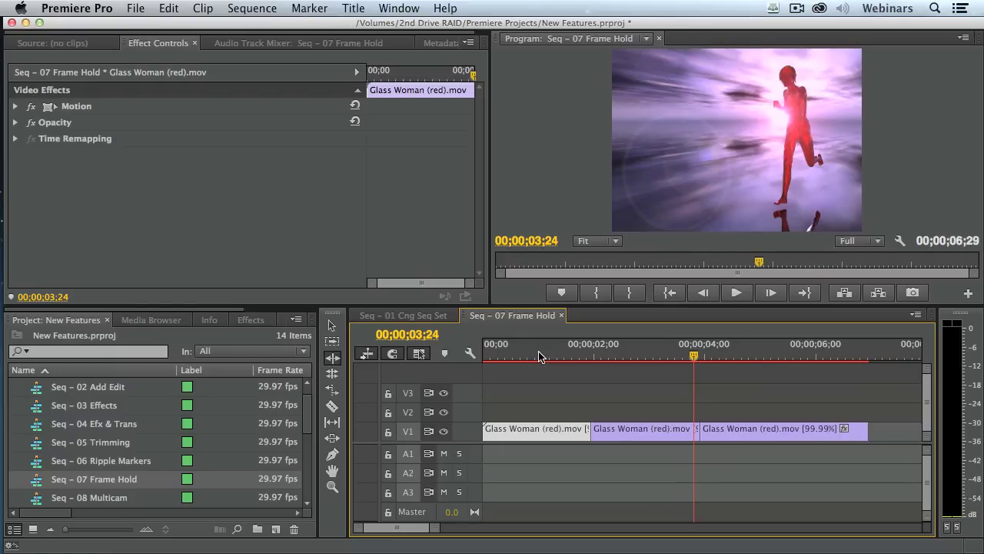
Add a frame hold to the Glass Woman clip from 00;00;02;29 onward
{"action": "left_click", "coordinate": [625, 393]}
{"action": "mouse_move", "coordinate": [631, 358]}
{"action": "left_mouse_down"}
{"action": "mouse_move", "coordinate": [611, 358]}
{"action": "mouse_move", "coordinate": [644, 359]}
{"action": "left_mouse_up"}
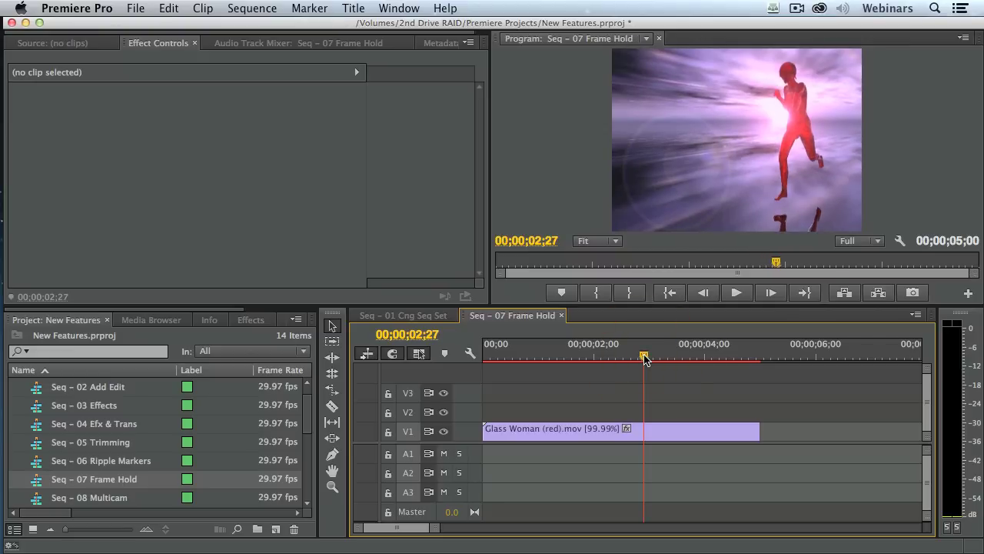
{"action": "key", "text": "Right"}
{"action": "key", "text": "Right"}
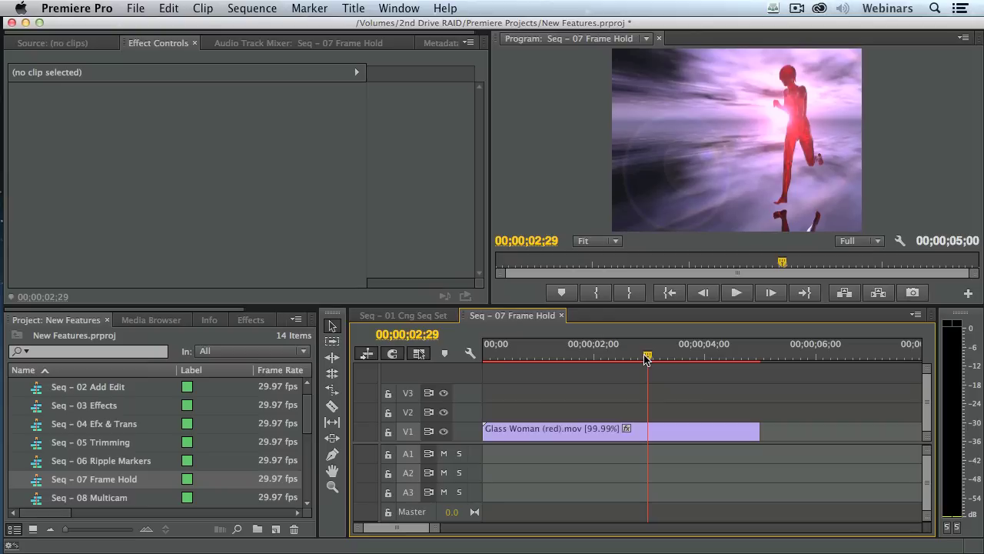
{"action": "right_click", "coordinate": [650, 435]}
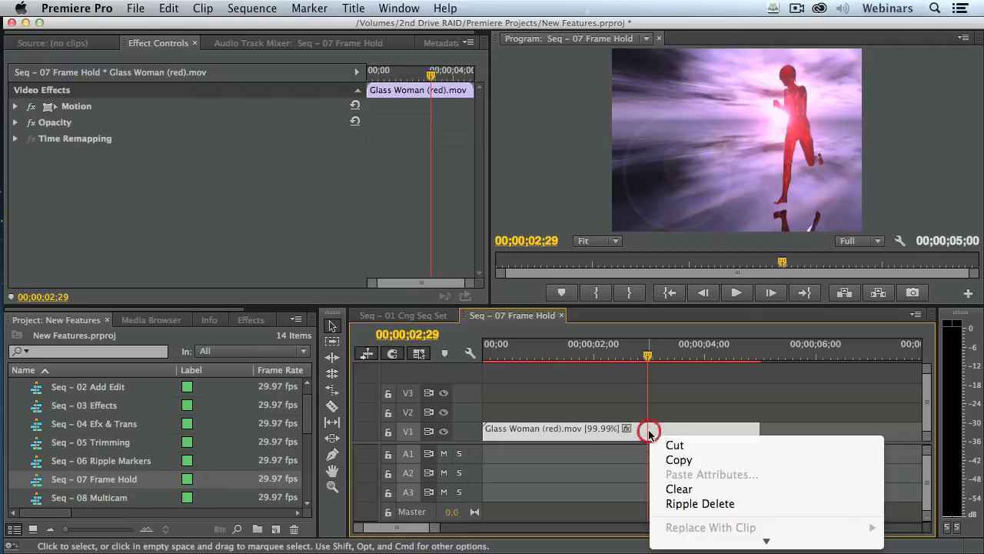
{"action": "scroll", "coordinate": [661, 508], "scroll_direction": "down", "scroll_amount": 10}
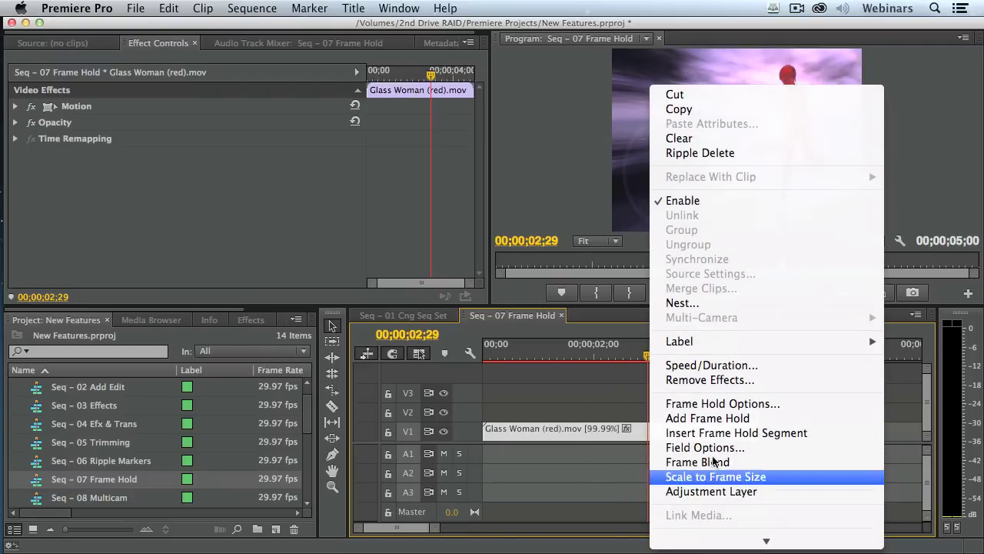
{"action": "left_click", "coordinate": [767, 421]}
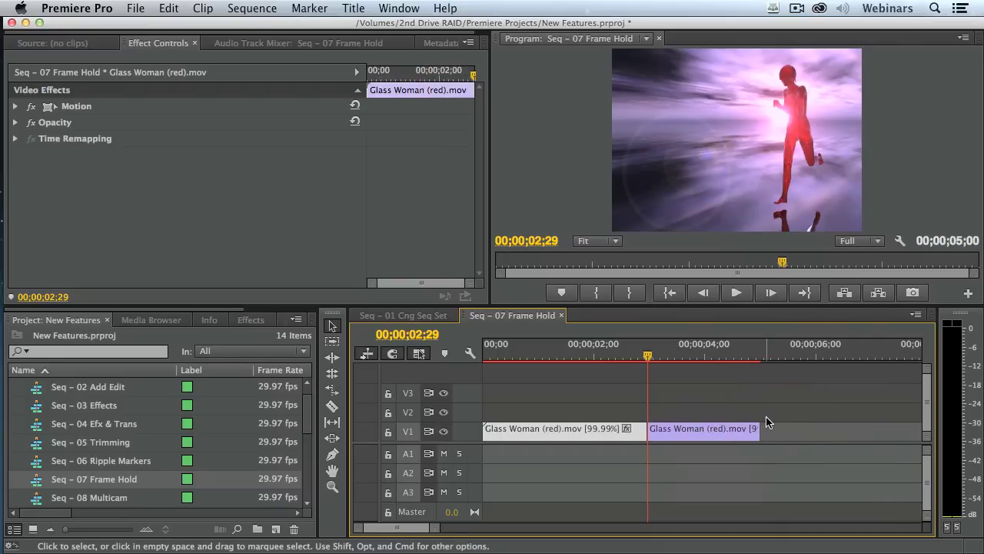
Play back the hold, extend the hold segment's end, replay, then undo the edits
{"action": "left_click", "coordinate": [532, 357]}
{"action": "key", "text": "space"}
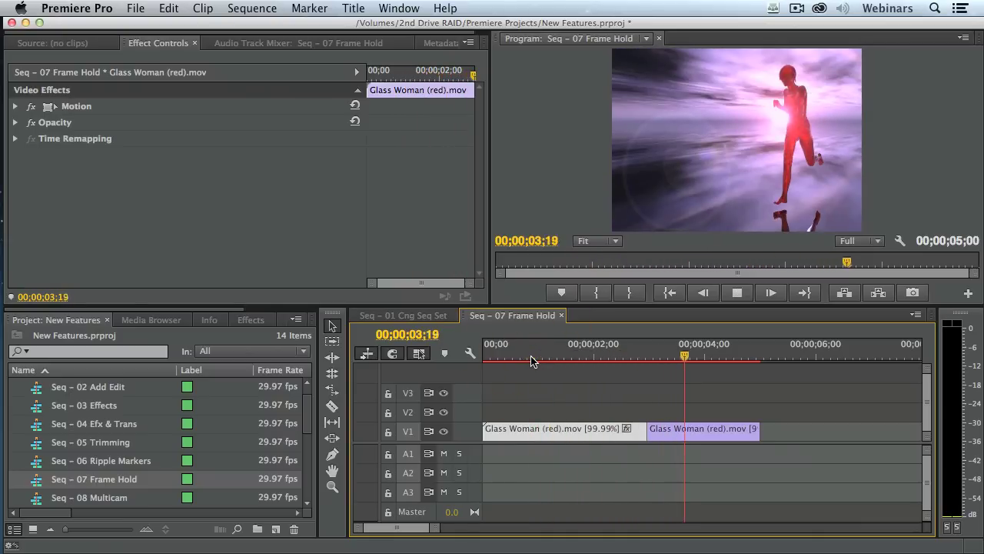
{"action": "key", "text": "space"}
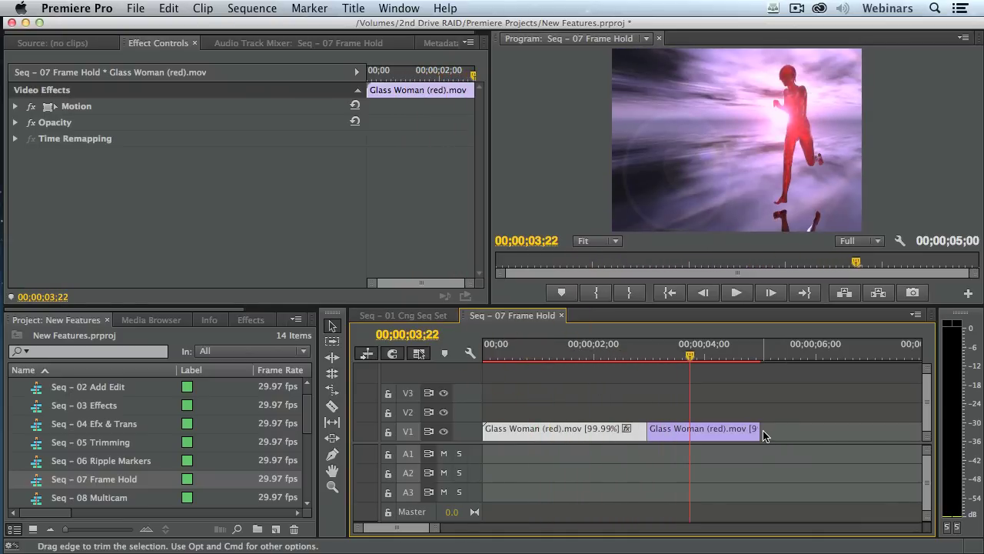
{"action": "mouse_move", "coordinate": [763, 430]}
{"action": "left_mouse_down"}
{"action": "mouse_move", "coordinate": [851, 435]}
{"action": "mouse_move", "coordinate": [731, 435]}
{"action": "mouse_move", "coordinate": [763, 435]}
{"action": "left_mouse_up"}
{"action": "key", "text": "space"}
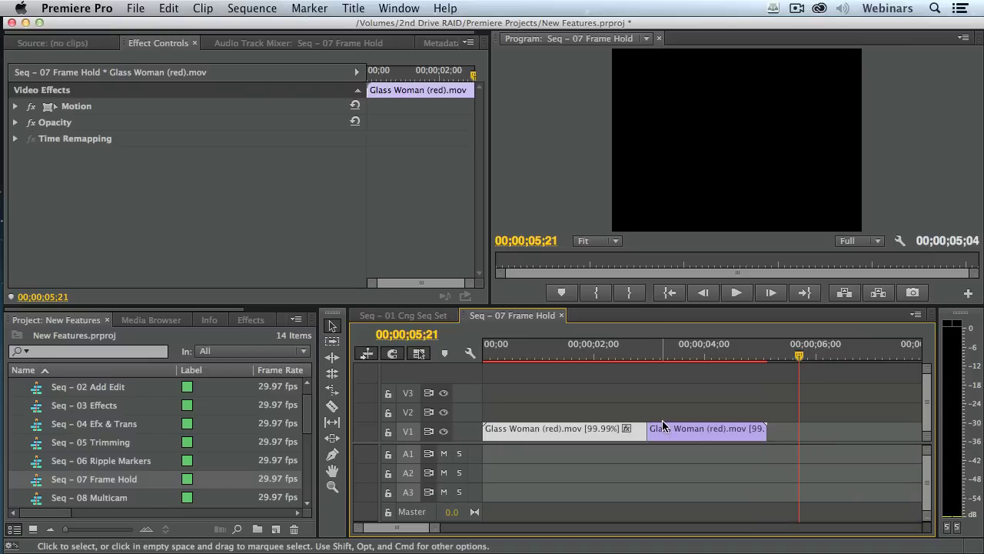
{"action": "key", "text": "super+z"}
{"action": "key", "text": "super+z"}
{"action": "key", "text": "super+z"}
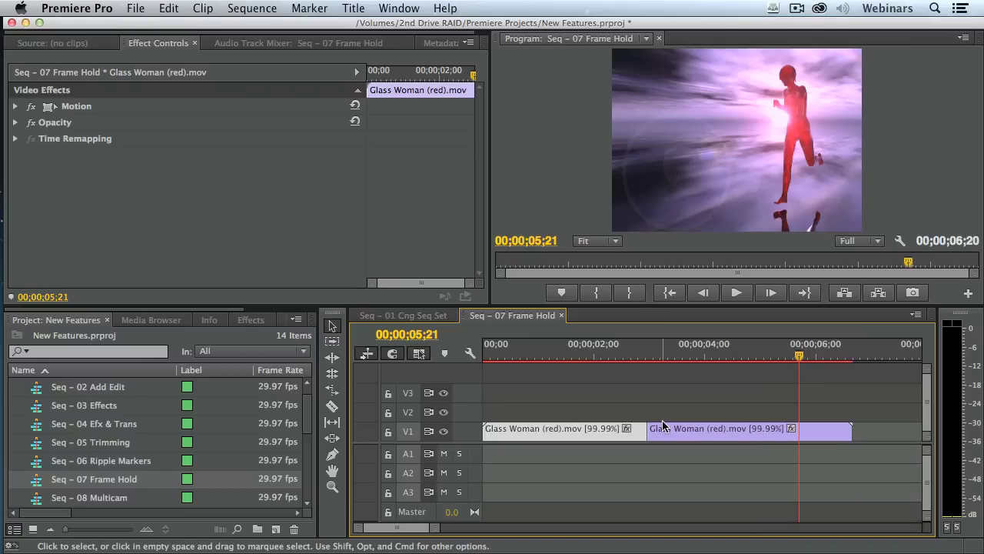
Park the playhead at 00;00;02;29 on the Glass Woman clip
{"action": "left_click_drag", "start_coordinate": [674, 354], "coordinate": [643, 360]}
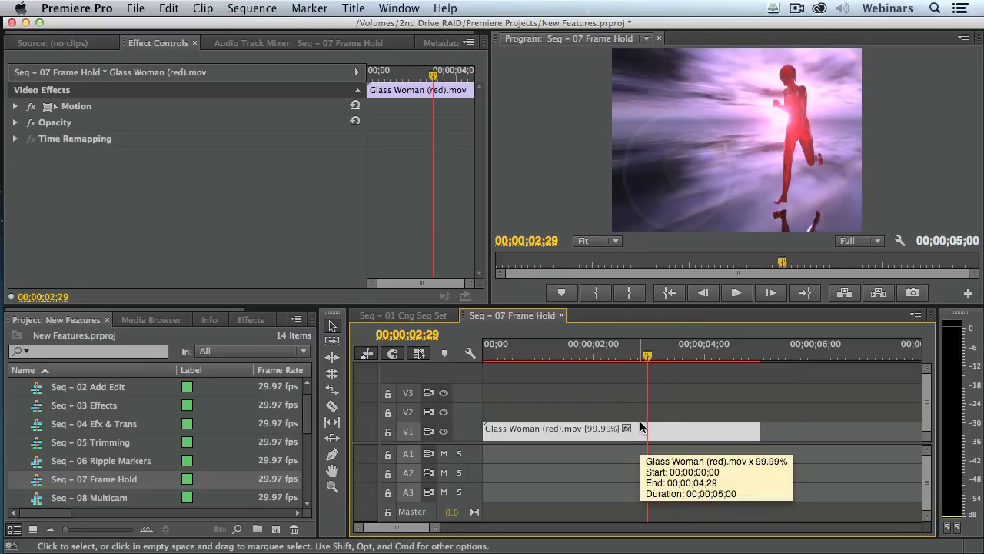
{"action": "key", "text": "Right"}
{"action": "key", "text": "Left"}
In the clip's Frame Hold Options, enable Hold On and set it to In Point
{"action": "right_click", "coordinate": [657, 432]}
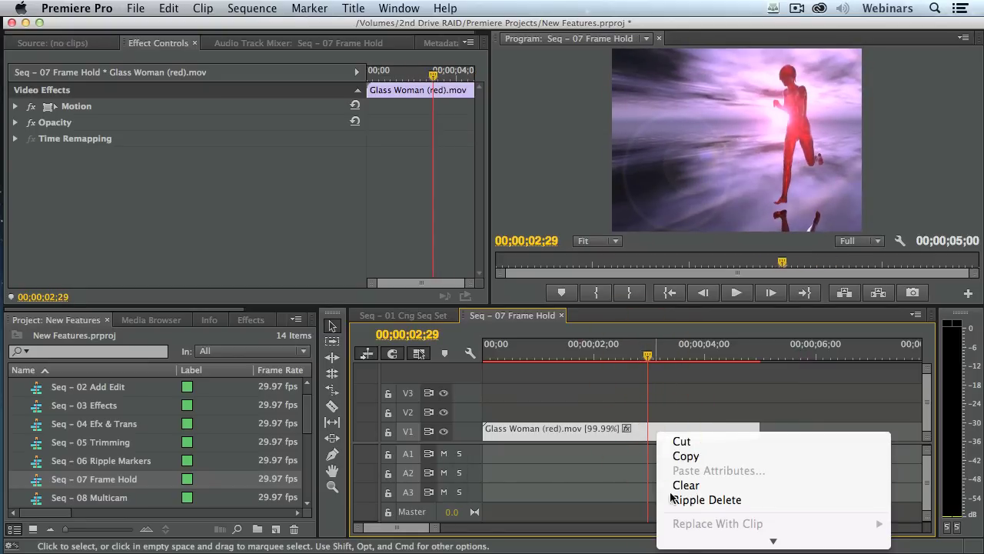
{"action": "mouse_move", "coordinate": [773, 541]}
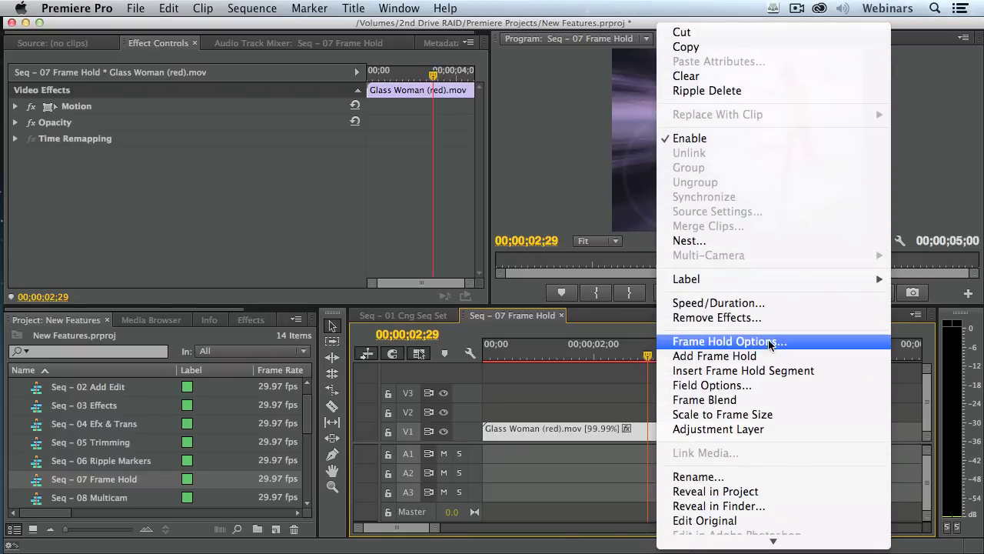
{"action": "left_click", "coordinate": [805, 345]}
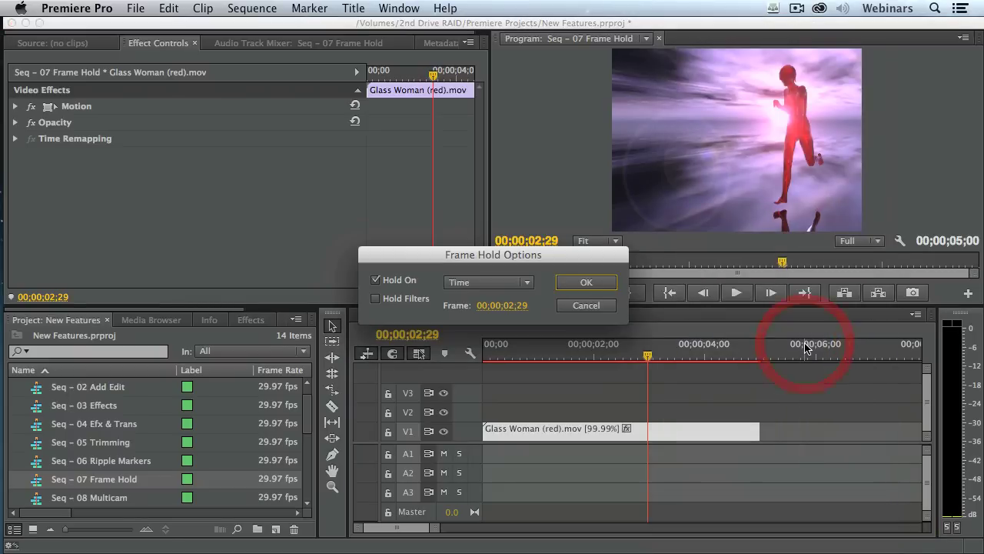
{"action": "left_click", "coordinate": [528, 287]}
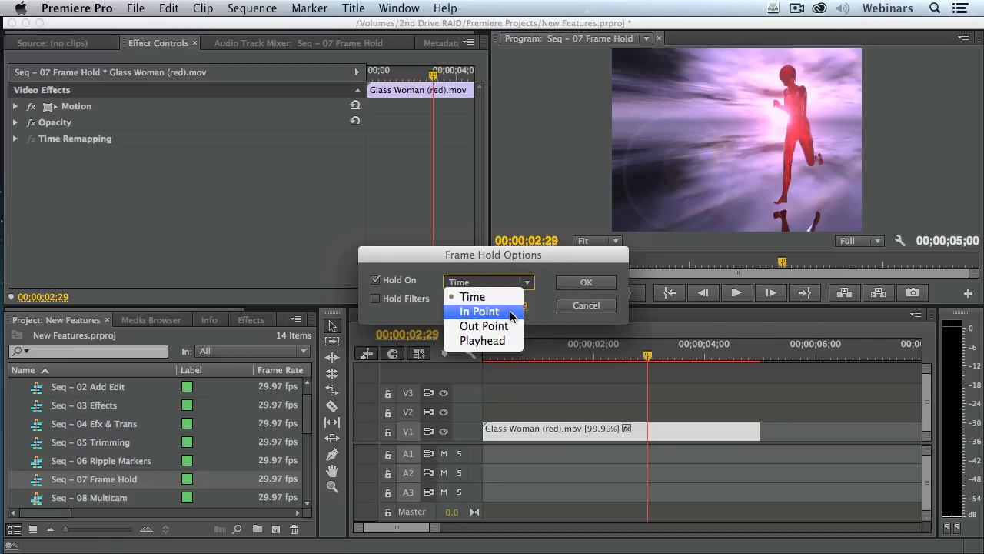
{"action": "left_click", "coordinate": [513, 316]}
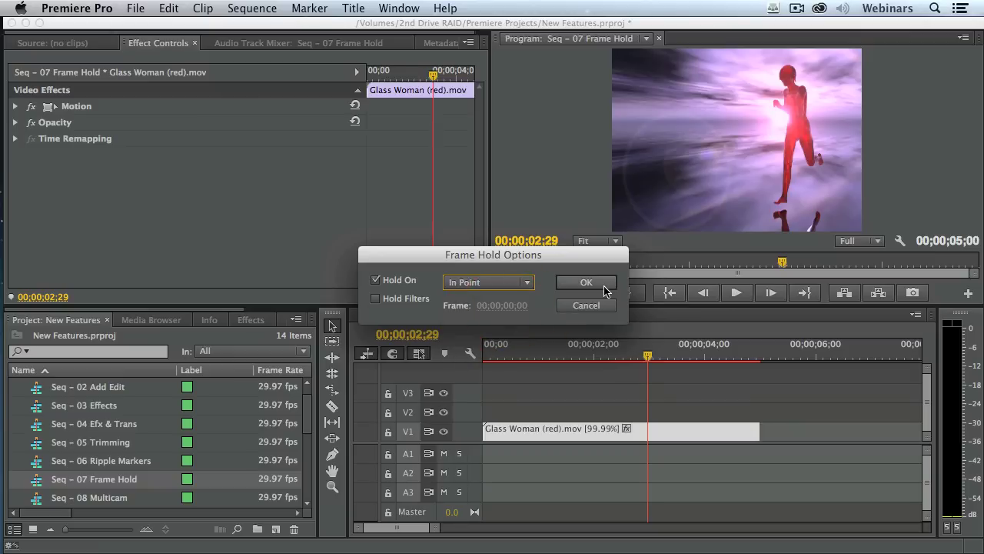
{"action": "left_click", "coordinate": [604, 286]}
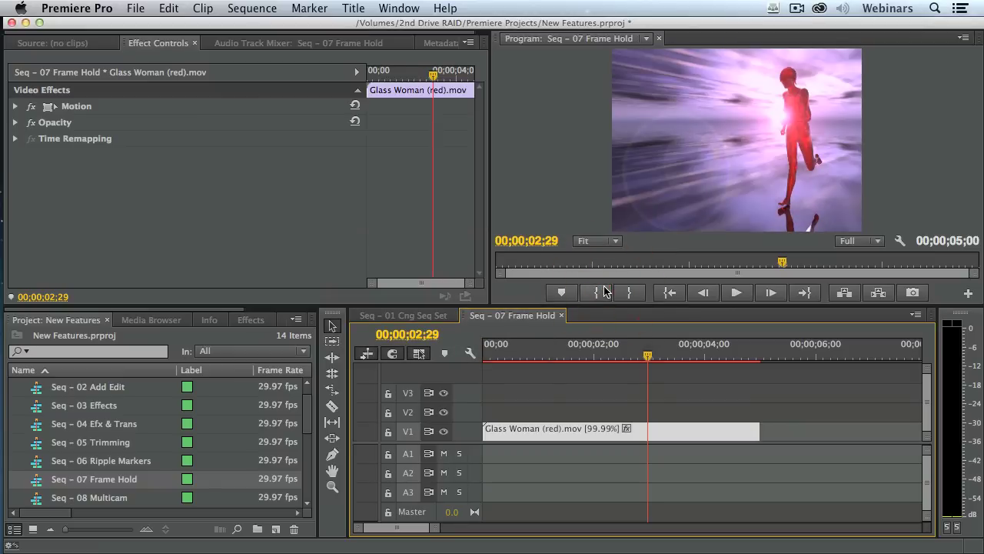
{"action": "left_click_drag", "start_coordinate": [483, 354], "coordinate": [651, 353]}
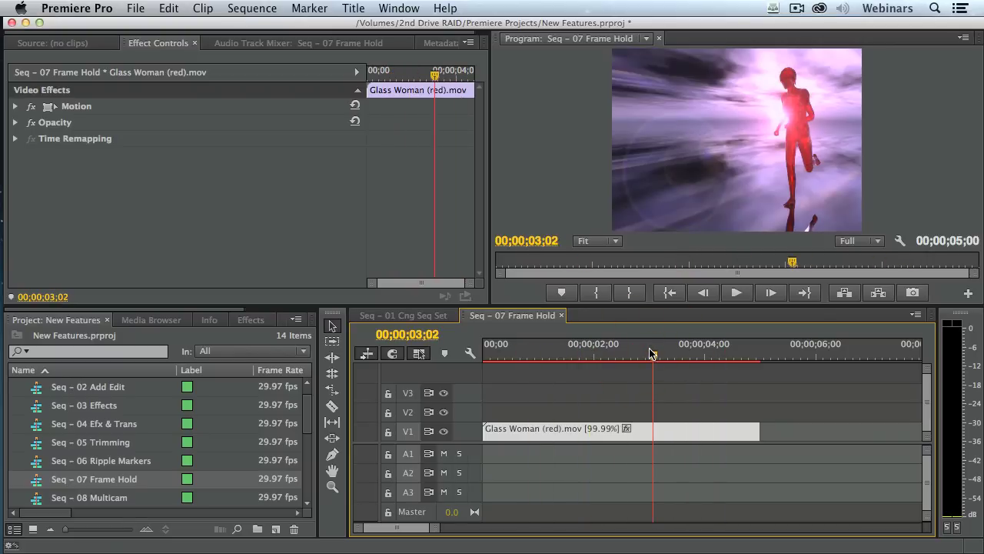